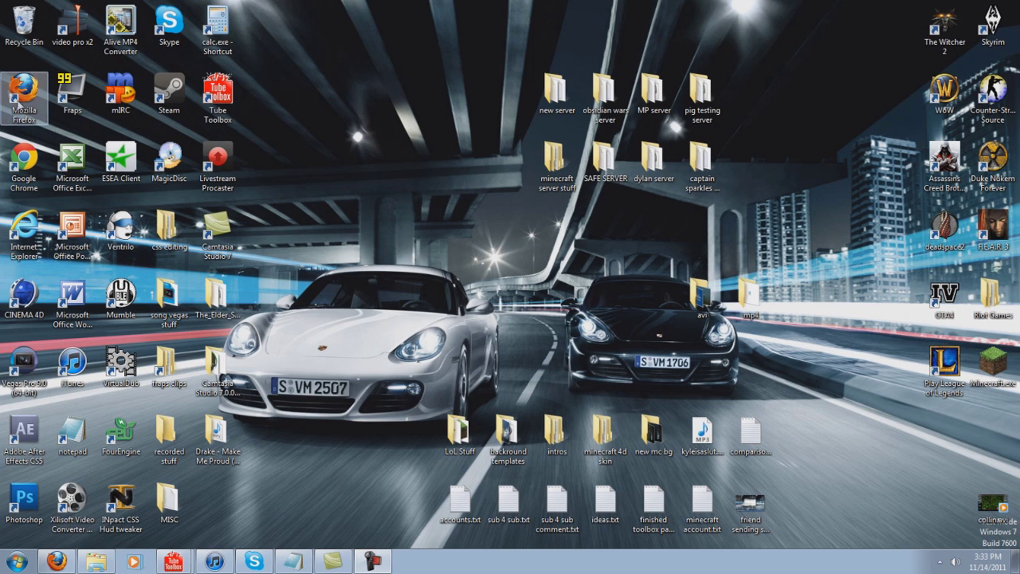
In Firefox, search Google for "fallout mod manager" and open its Fallout 3 Nexus page.
double_click(23, 90)
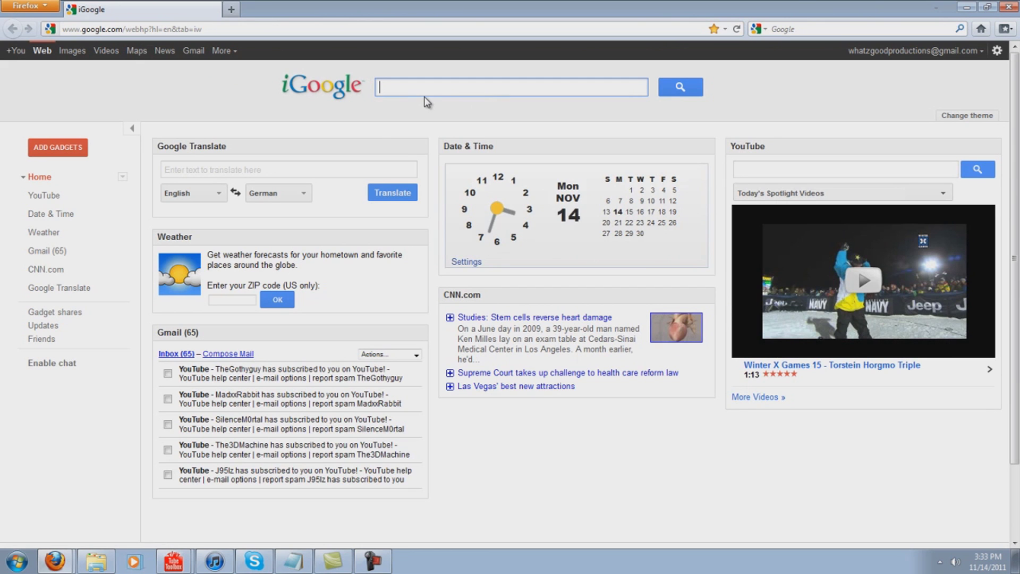
type("fallout mod ")
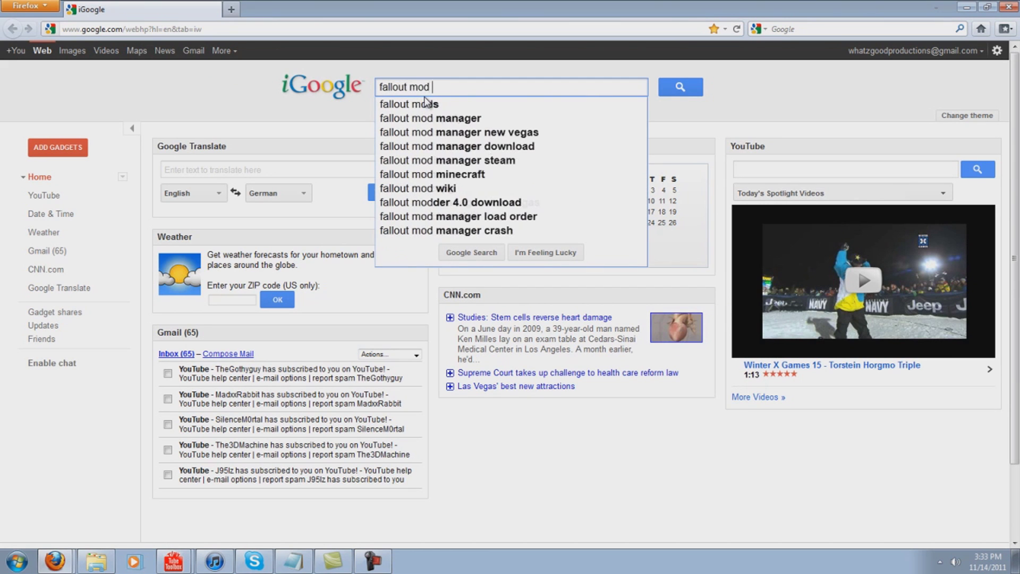
type("manager")
key("Return")
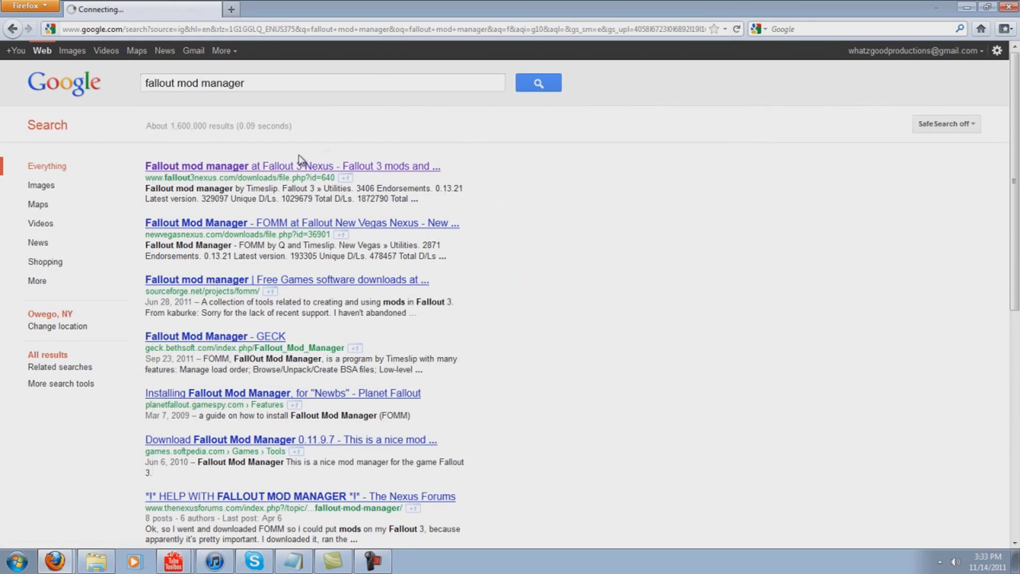
left_click(296, 165)
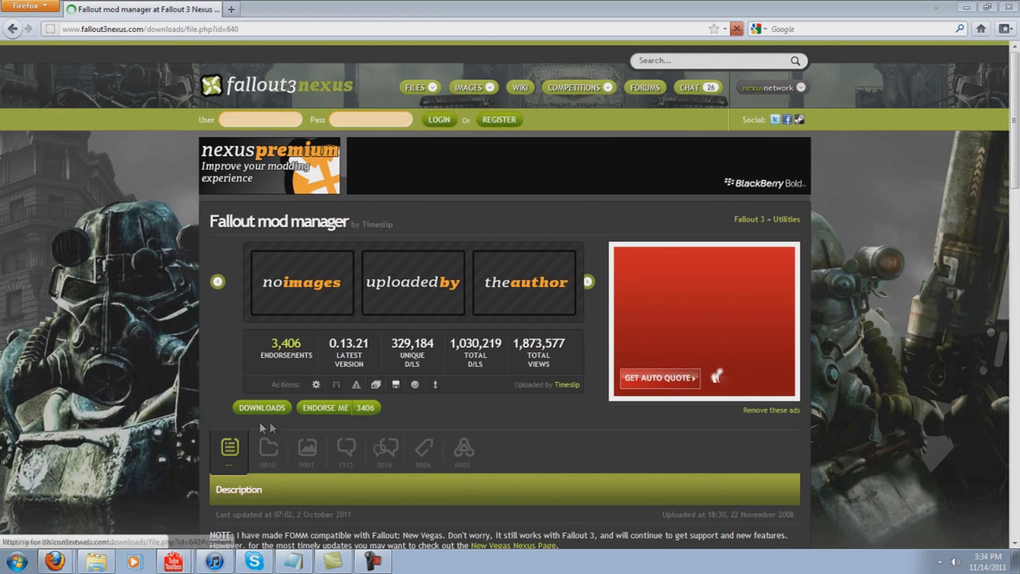
Download the New FOMM main file, save New_FOMM-640-0-13-21.exe, and minimize the browser.
scroll(213, 372, "down", 5)
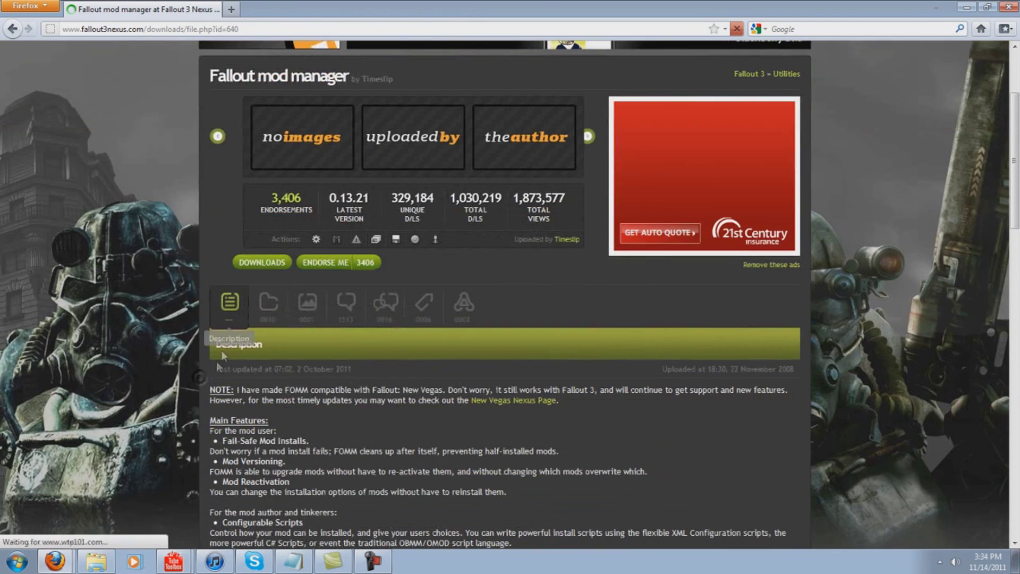
left_click(263, 263)
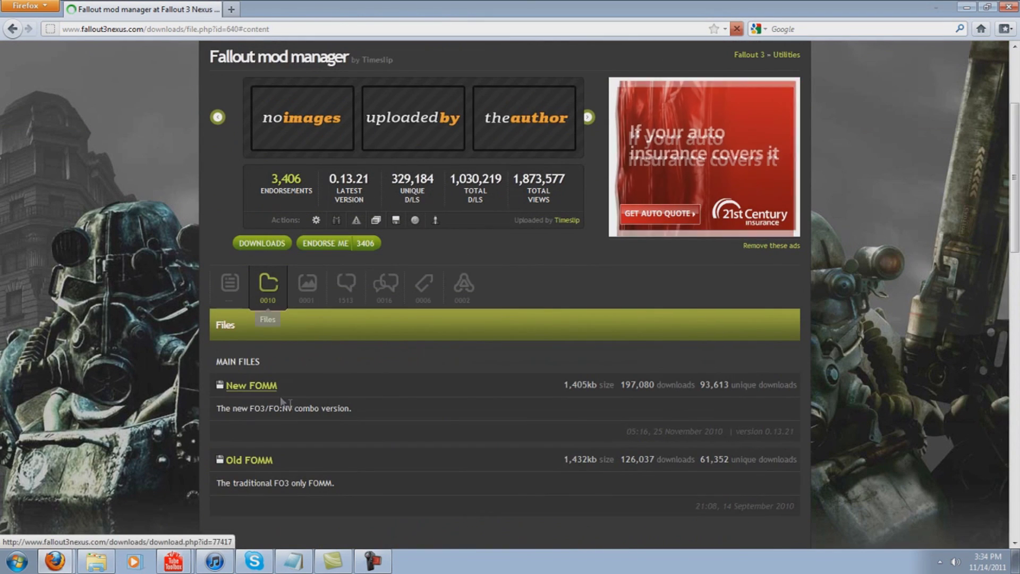
scroll(266, 388, "down", 5)
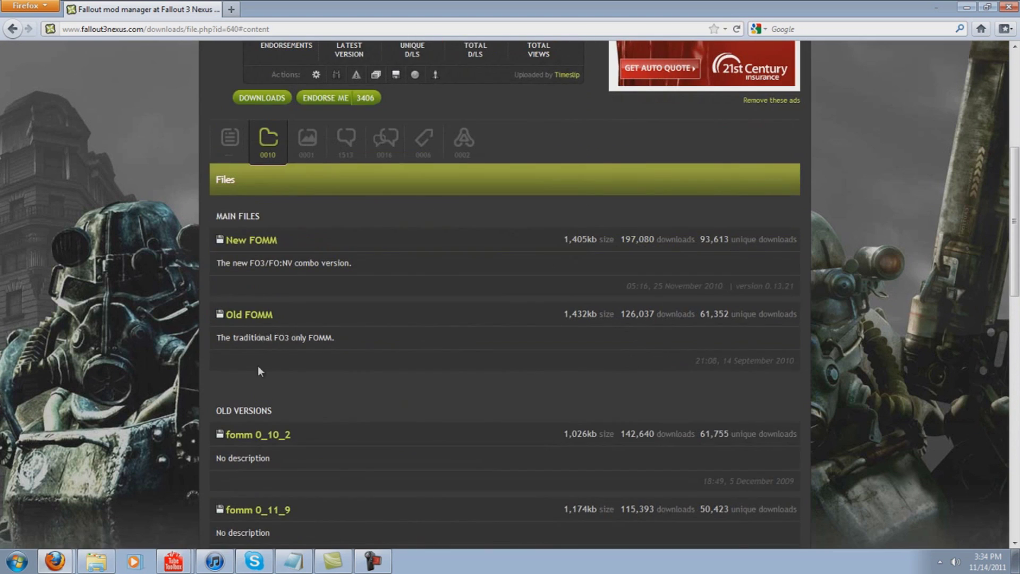
left_click(258, 242)
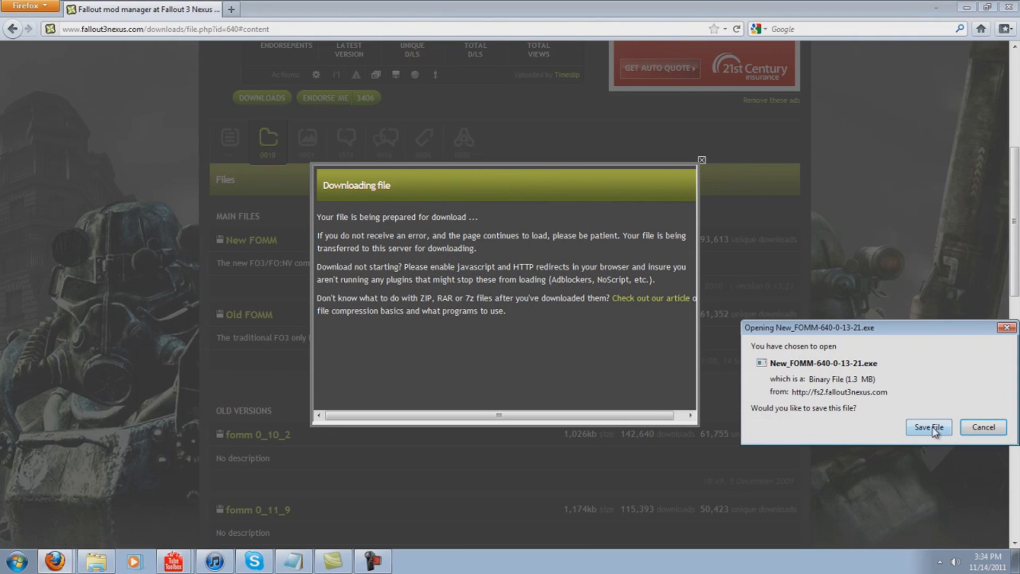
left_click(930, 428)
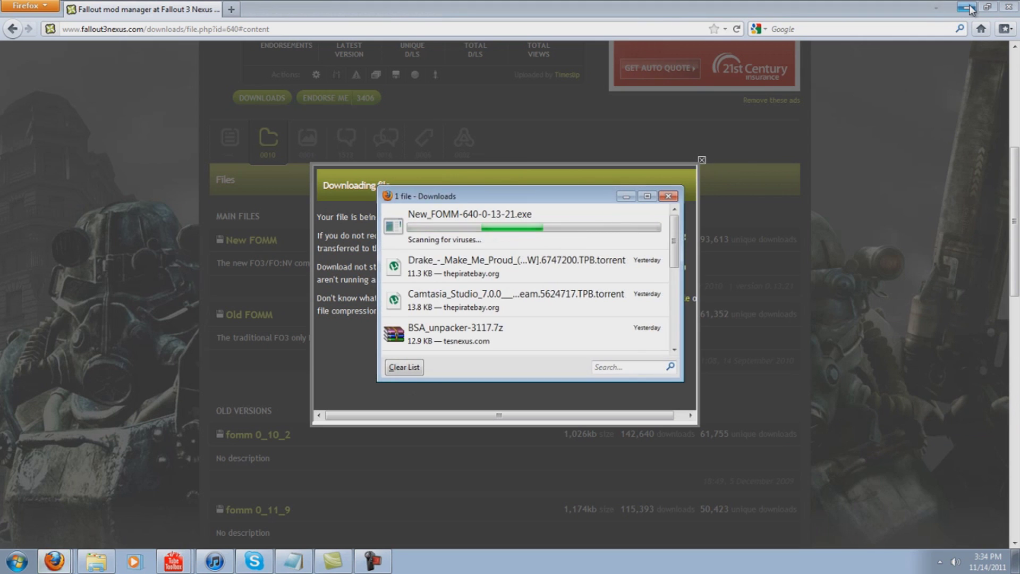
left_click(969, 8)
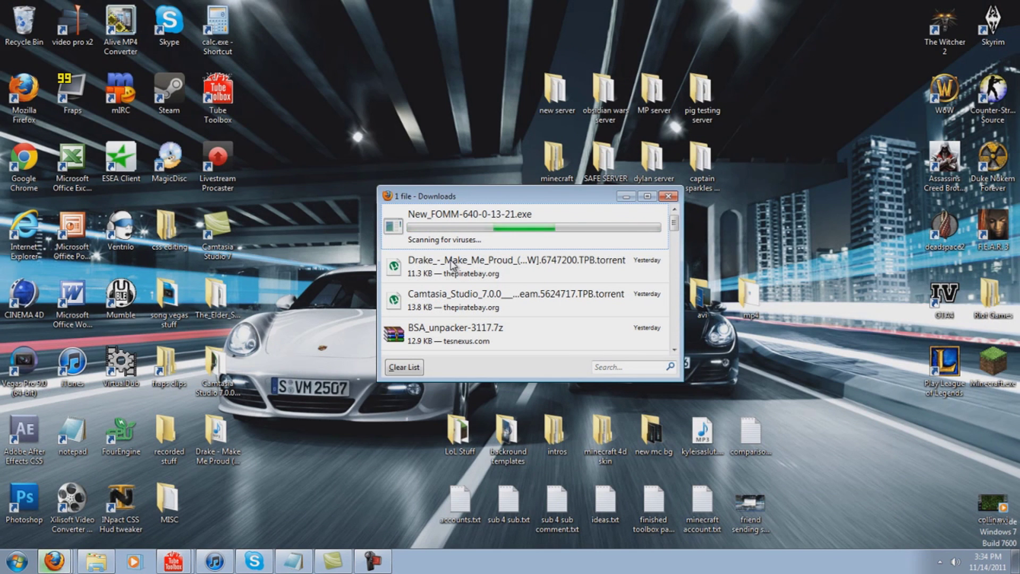
Run the downloaded FOMM installer, accept the license agreement, and keep the default install location and no Start Menu folder.
double_click(461, 218)
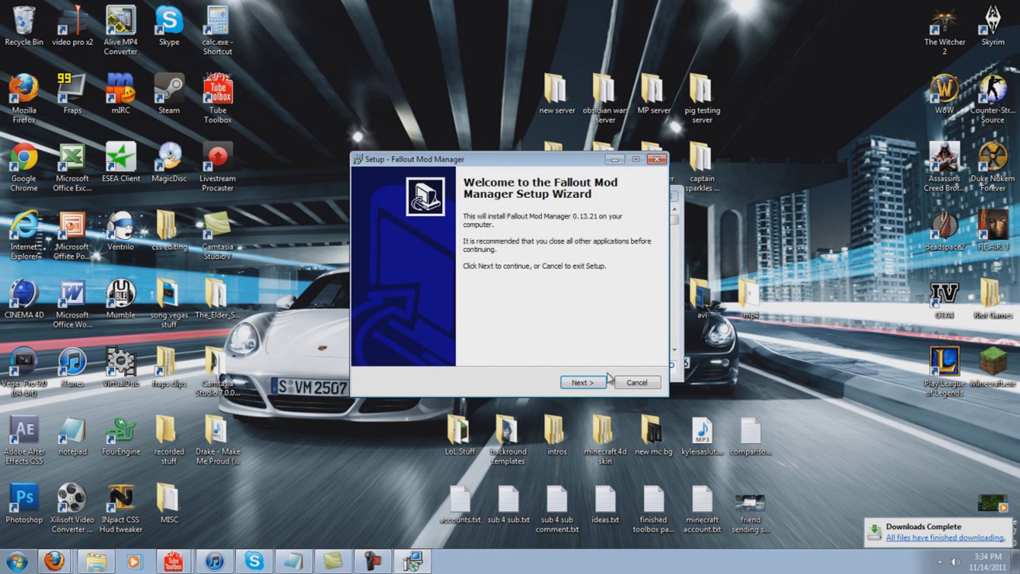
left_click(583, 382)
left_click(383, 343)
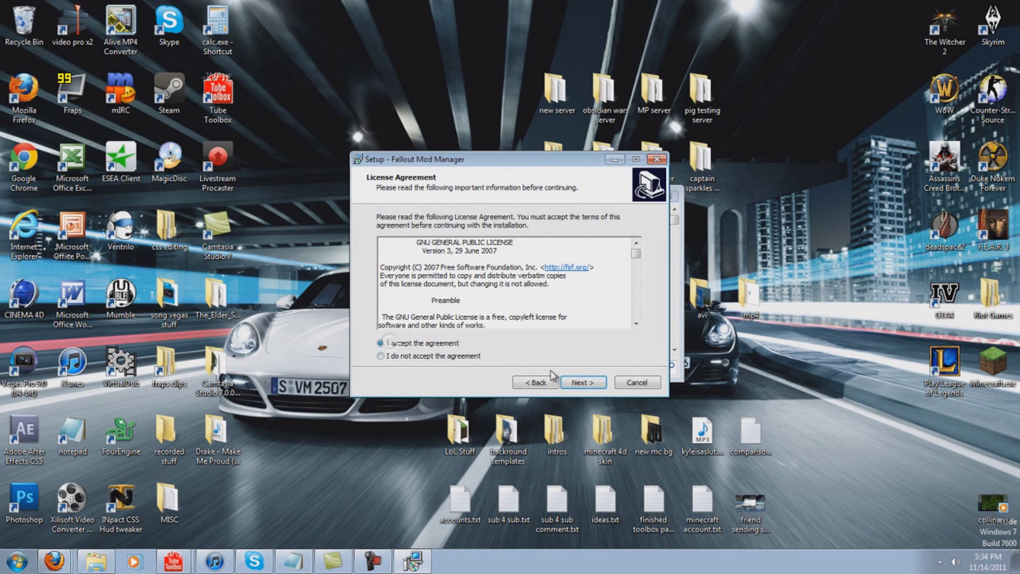
left_click(584, 383)
left_click(584, 383)
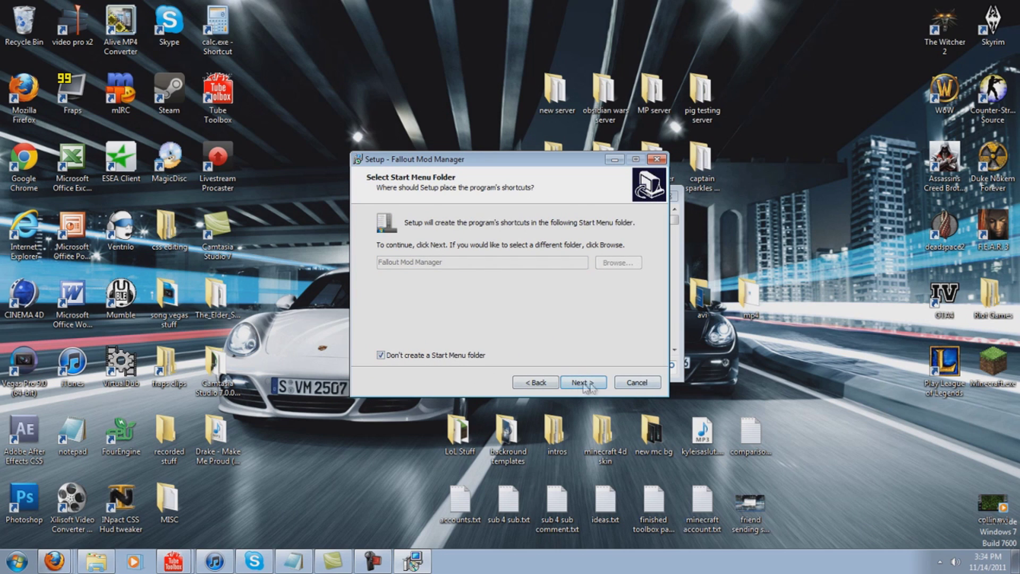
left_click(584, 383)
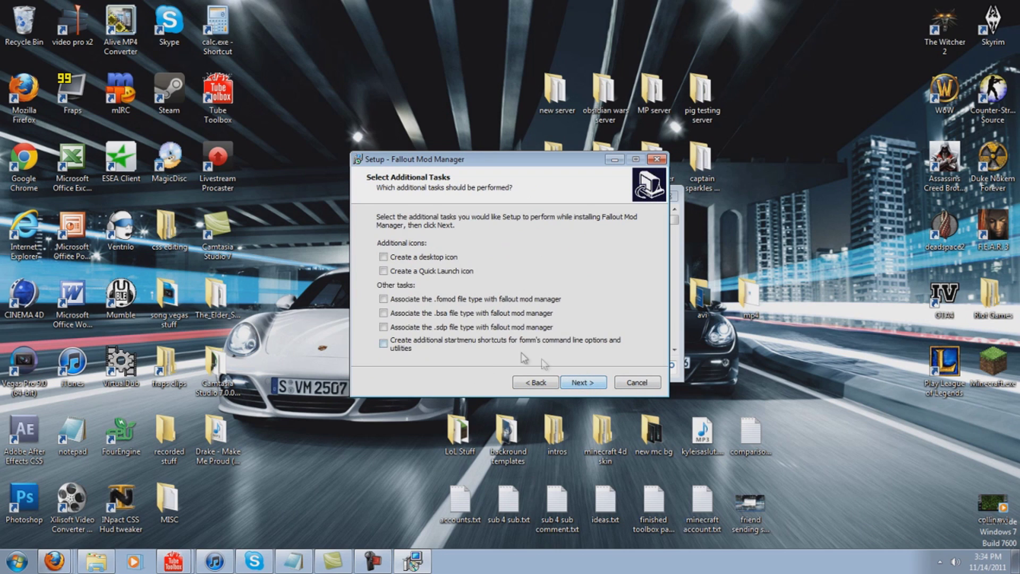
Associate the .fomod, .bsa and .sdp file types with the mod manager, install it, and finish setup with launching enabled.
left_click(383, 299)
left_click(384, 313)
left_click(383, 326)
left_click(385, 344)
left_click(385, 344)
left_click(583, 382)
left_click(592, 383)
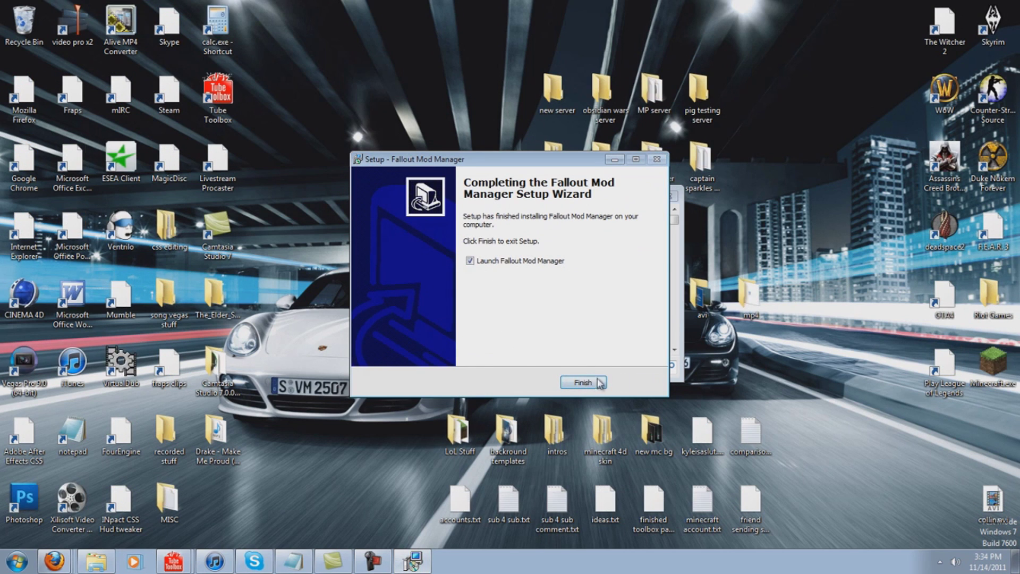
left_click(584, 382)
Close the Downloads window and leftover save prompt, and dismiss the mod manager's game selection and working directory dialogs.
left_click(668, 196)
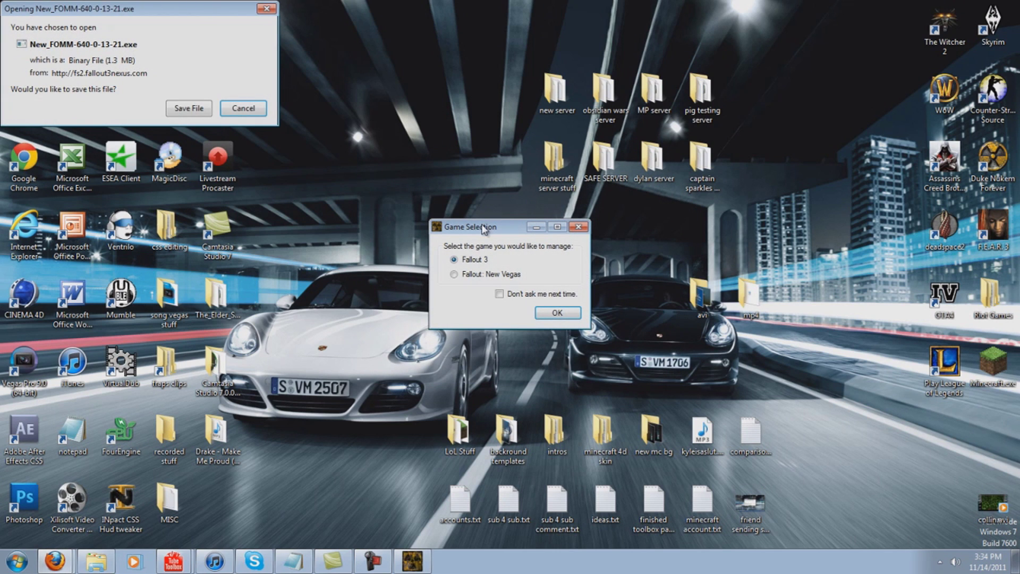
left_click(267, 9)
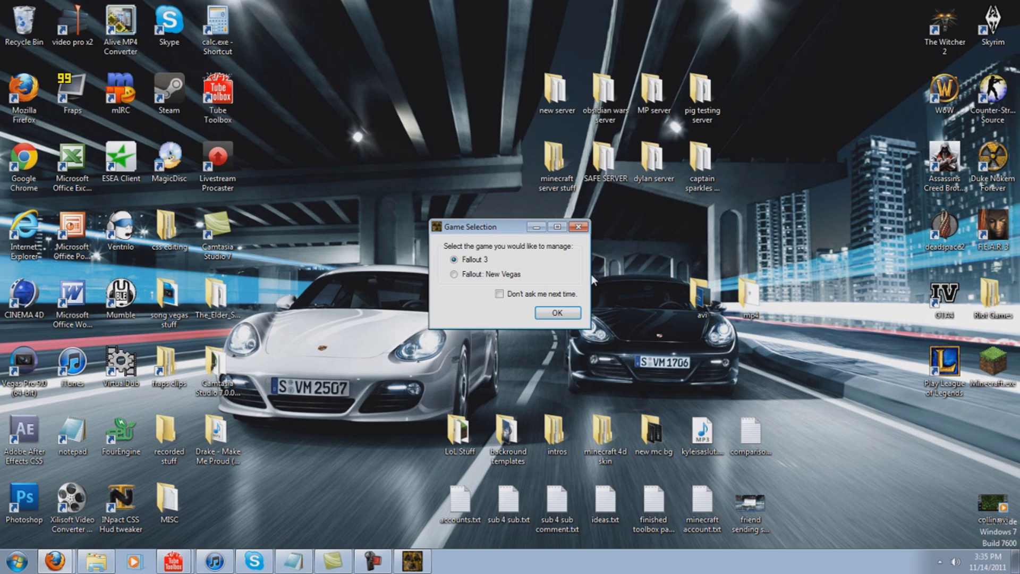
left_click(582, 229)
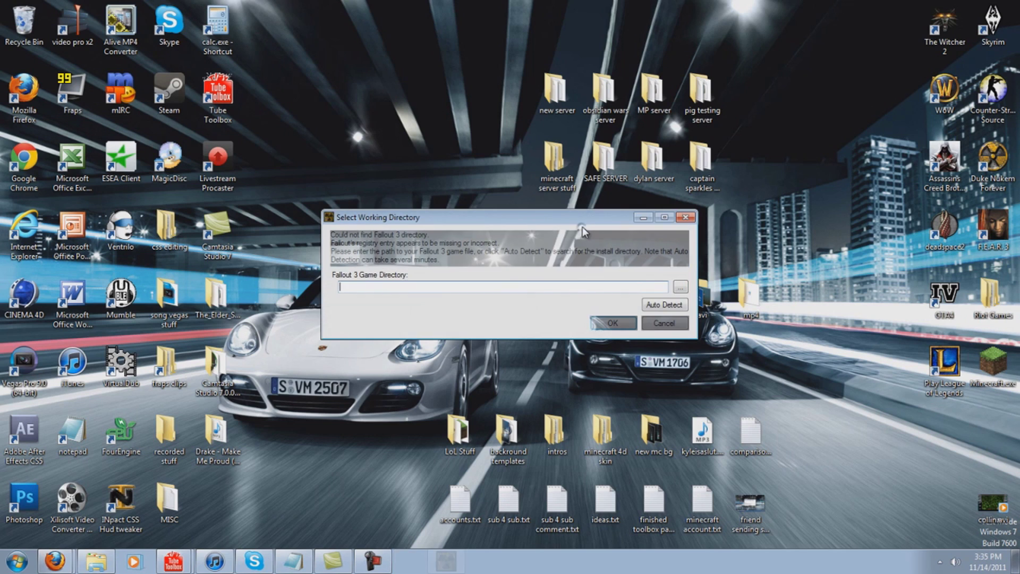
left_click(665, 323)
left_click(565, 329)
Open the Data folder inside The Elder Scrolls V Skyrim in Program Files (x86) on the WIN7 (C:) drive.
key("super")
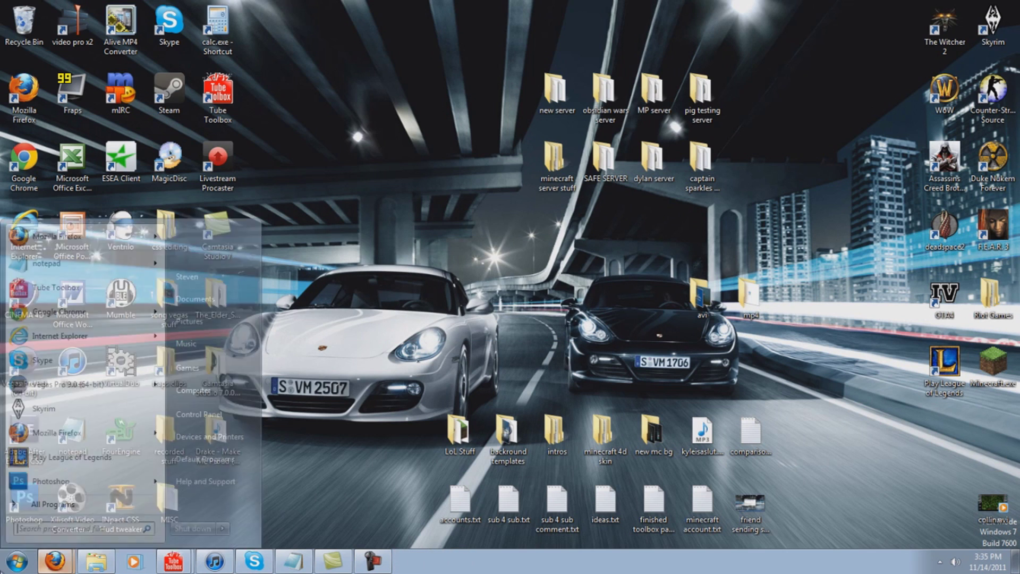
left_click(181, 391)
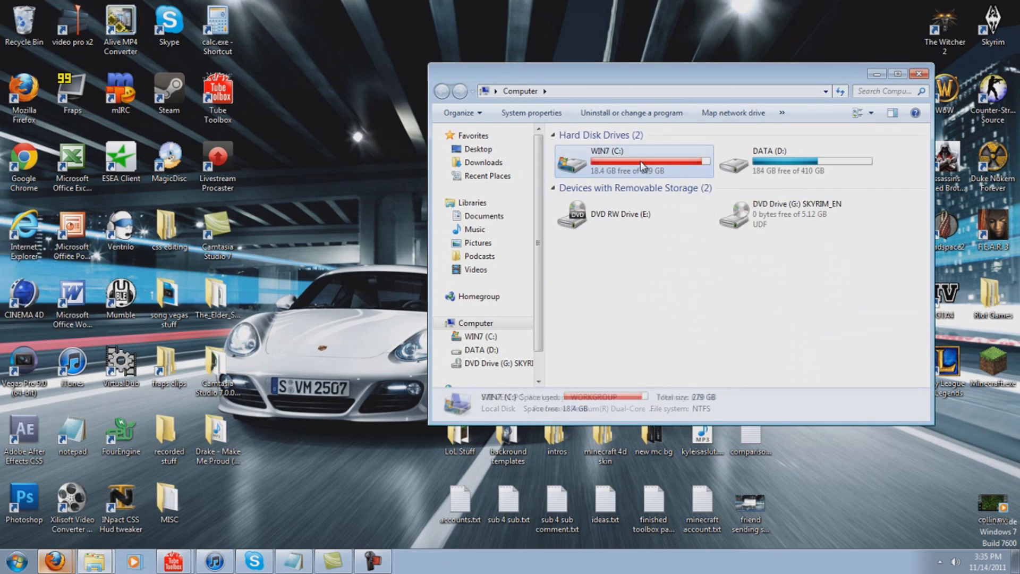
double_click(640, 160)
double_click(610, 231)
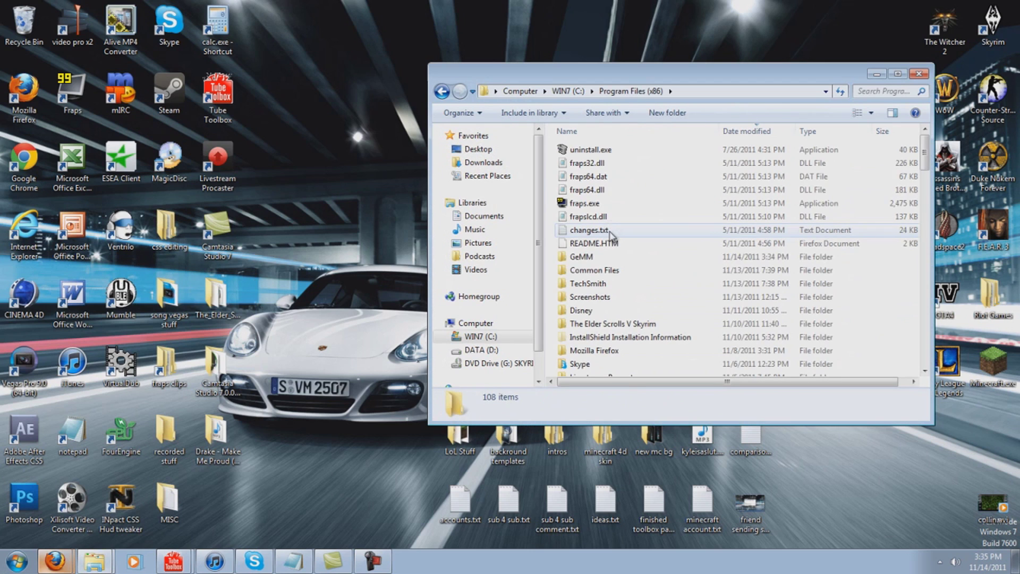
left_click(622, 325)
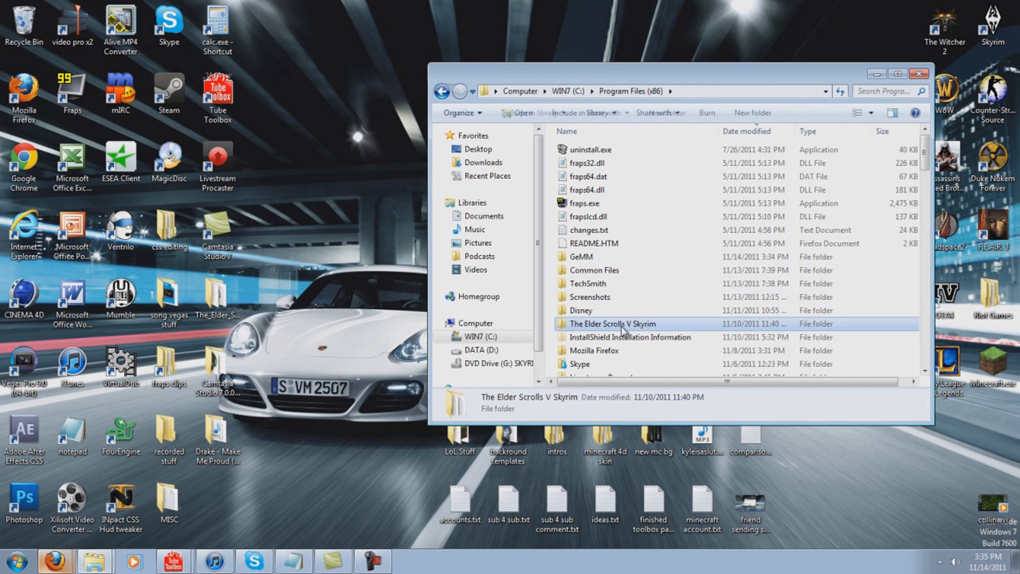
double_click(623, 325)
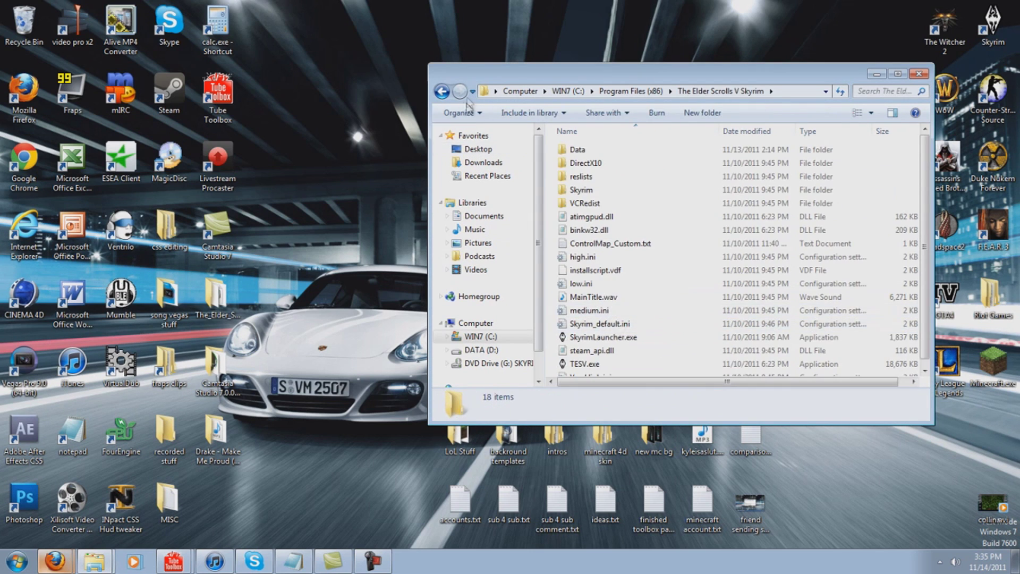
left_click(442, 91)
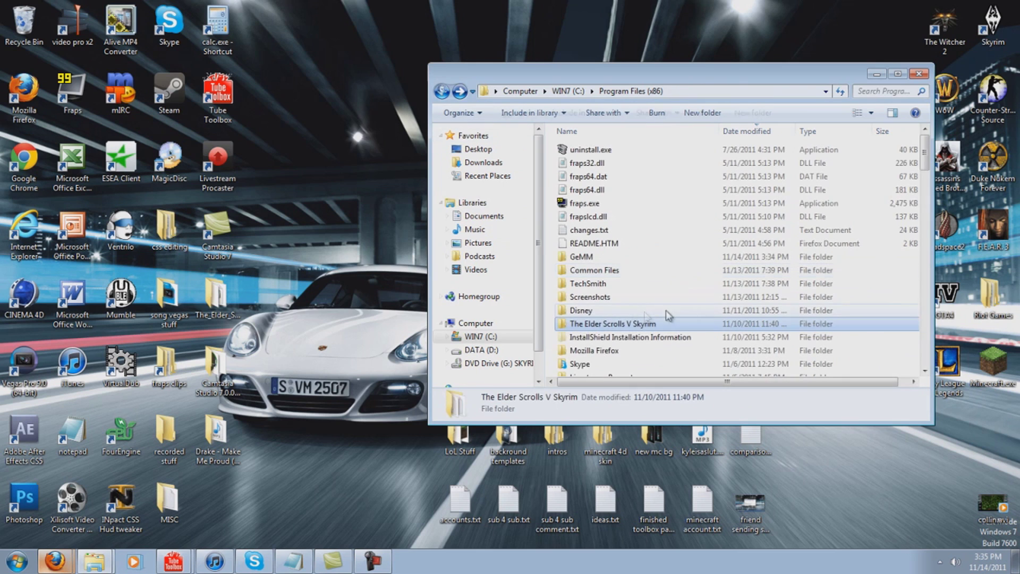
double_click(613, 328)
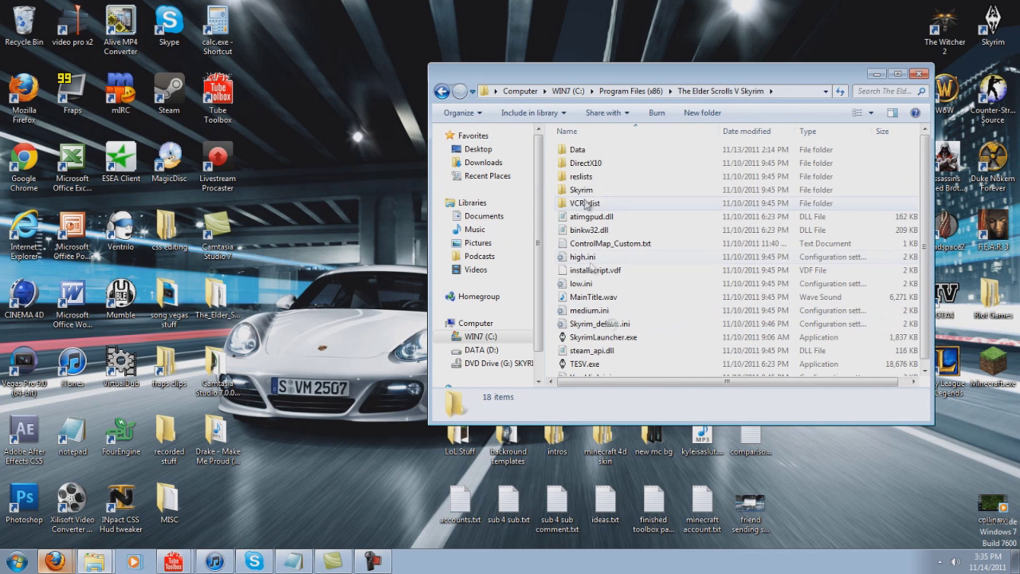
double_click(595, 150)
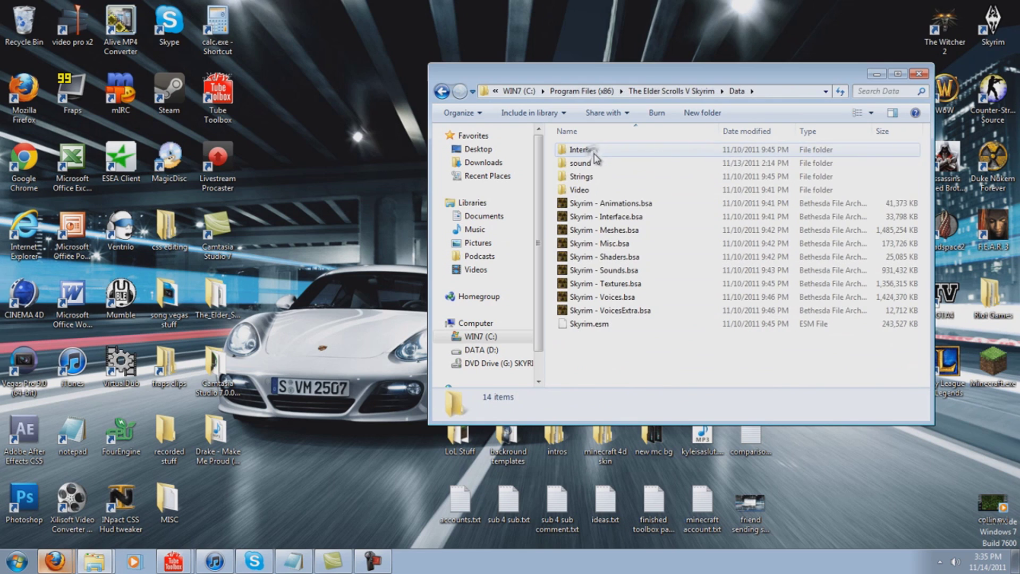
Open Skyrim - VoicesExtra.bsa in the mod manager's BSA Browser, with Fallout 3 as the managed game.
left_click(644, 315)
double_click(645, 315)
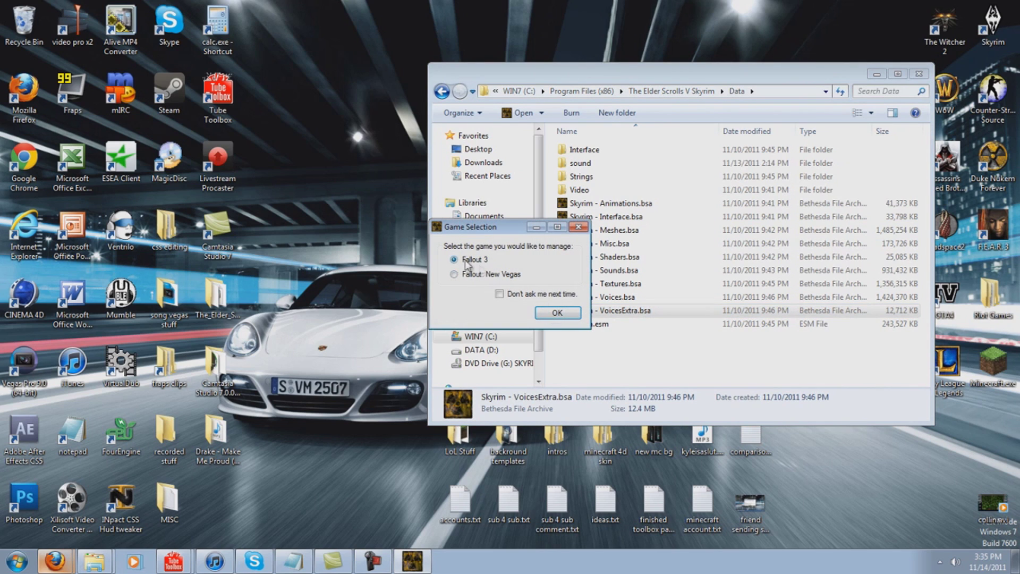
left_click(558, 313)
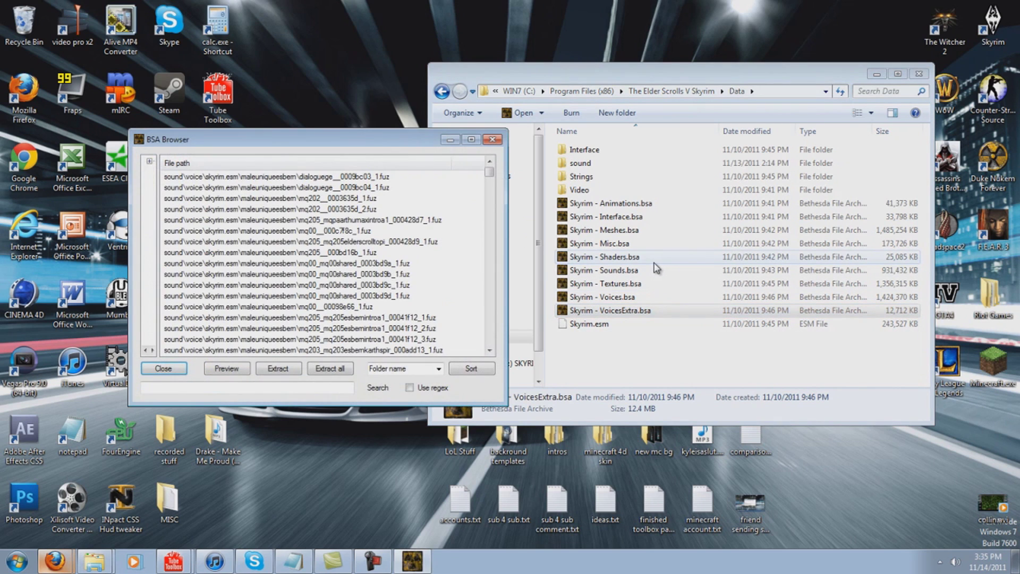
Extract all files of the VoicesExtra archive into The Elder Scrolls V Skyrim's Data folder.
left_click(329, 372)
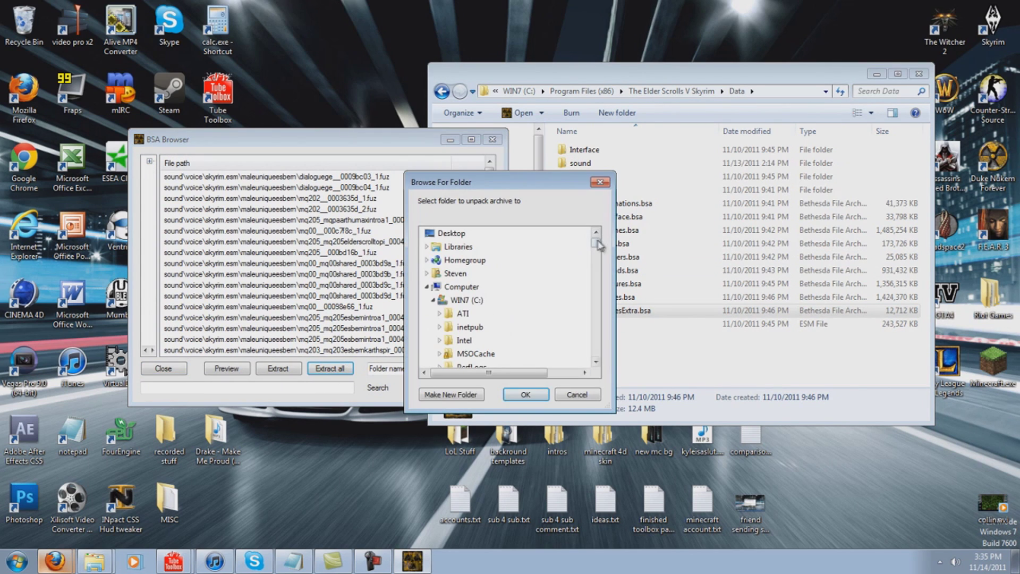
left_click_drag(599, 245, 579, 306)
left_click(478, 326)
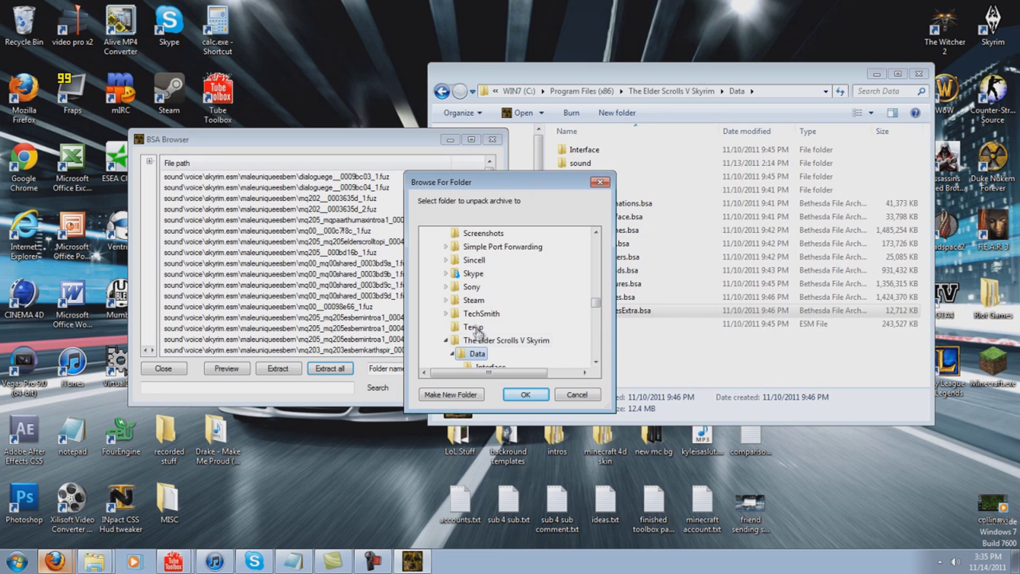
scroll(573, 304, "down", 2)
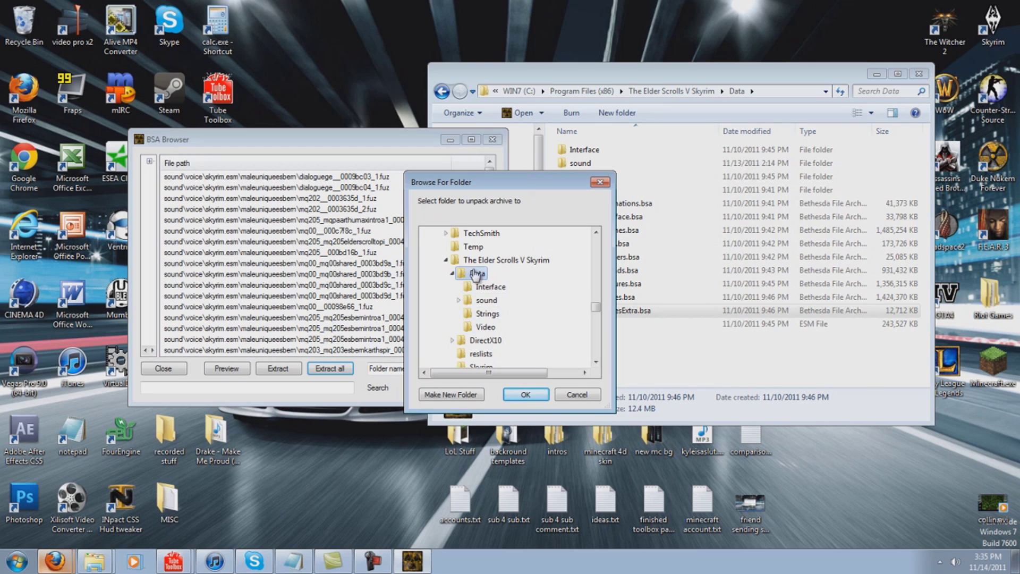
left_click(526, 395)
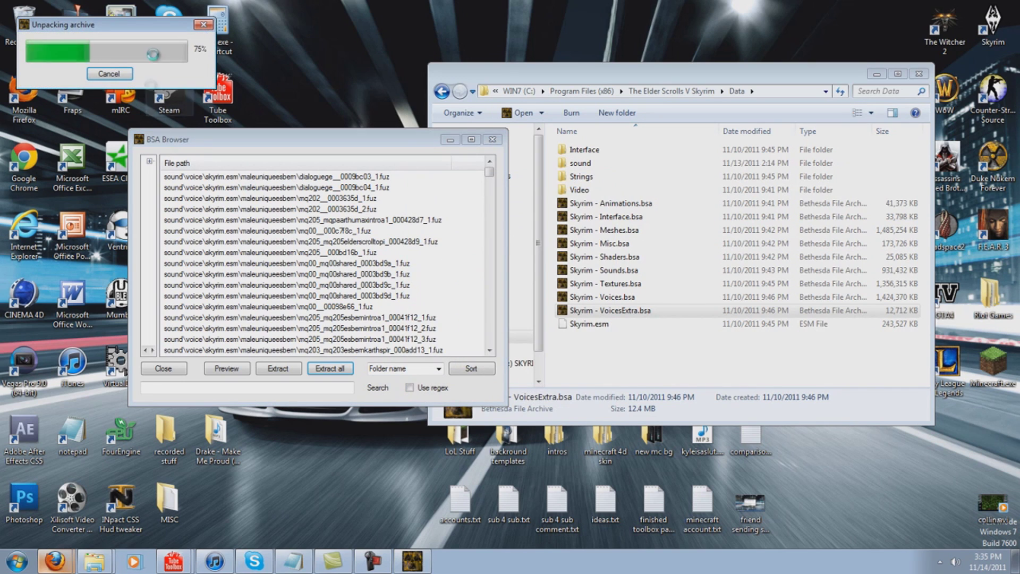
Close the BSA Browser and the Data folder window, and launch Skyrim from the desktop.
left_click(493, 139)
left_click(919, 73)
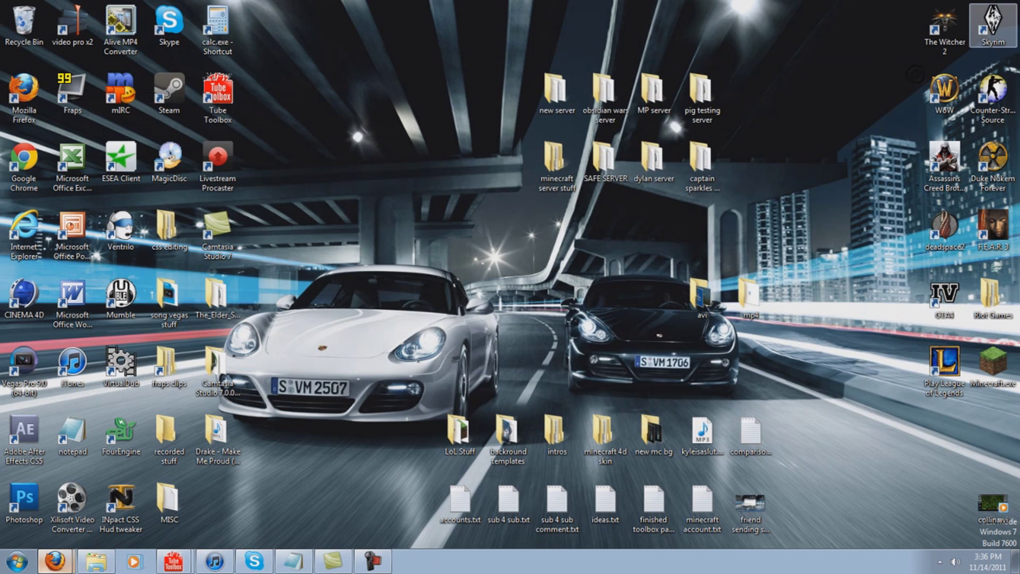
double_click(987, 20)
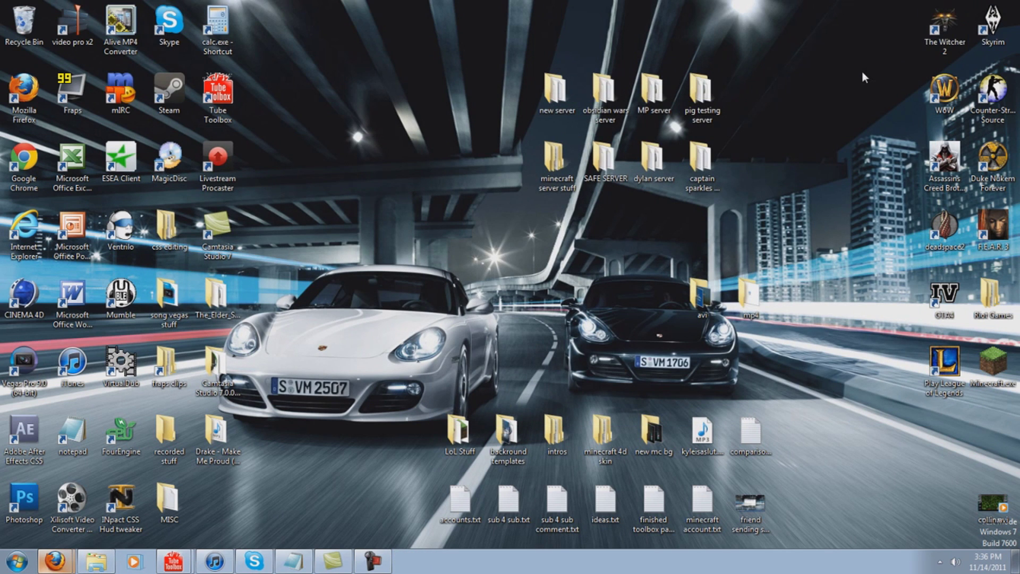